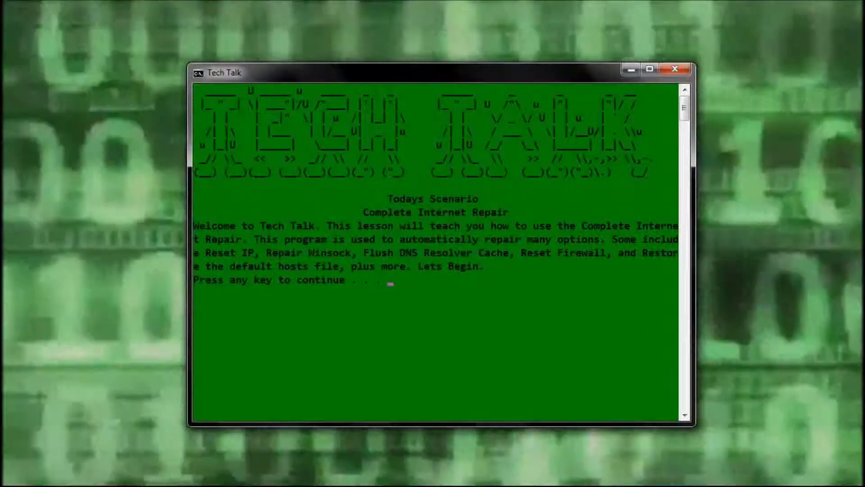
Continue past the Tech Talk intro's press-any-key prompt in the console
key(Return)
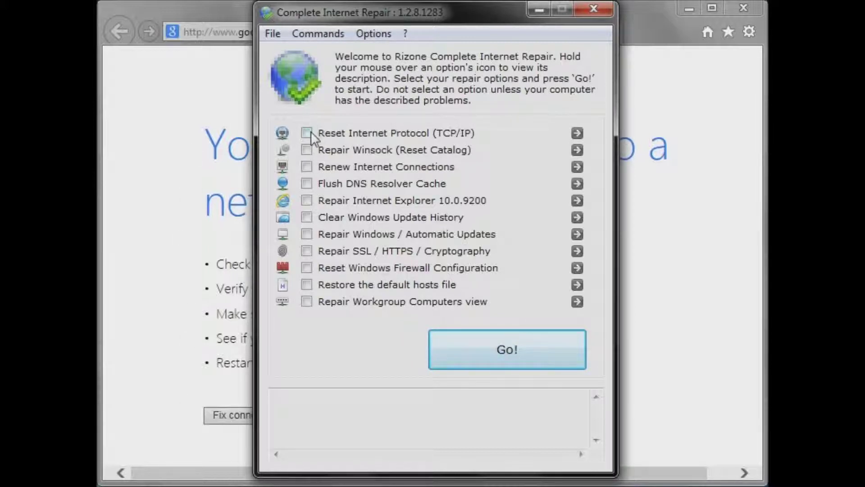
Run the TCP/IP, DNS flush, IE, SSL, firewall and hosts file repairs
click(307, 134)
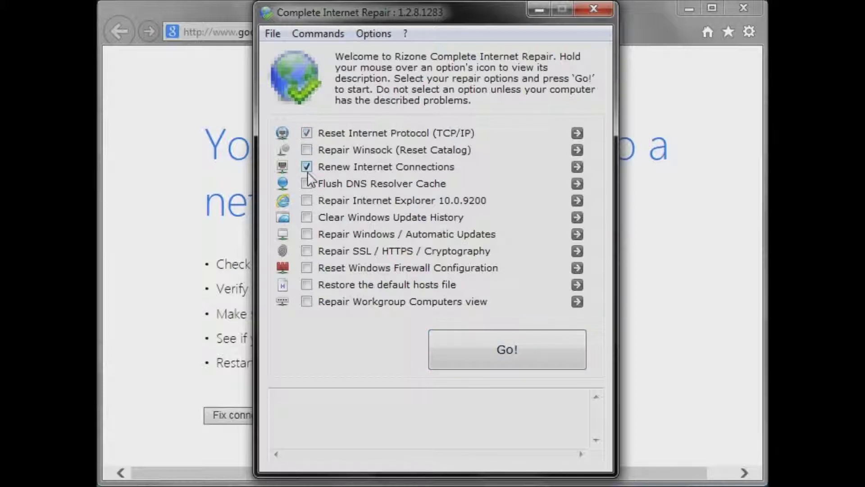
click(307, 183)
click(307, 200)
click(307, 251)
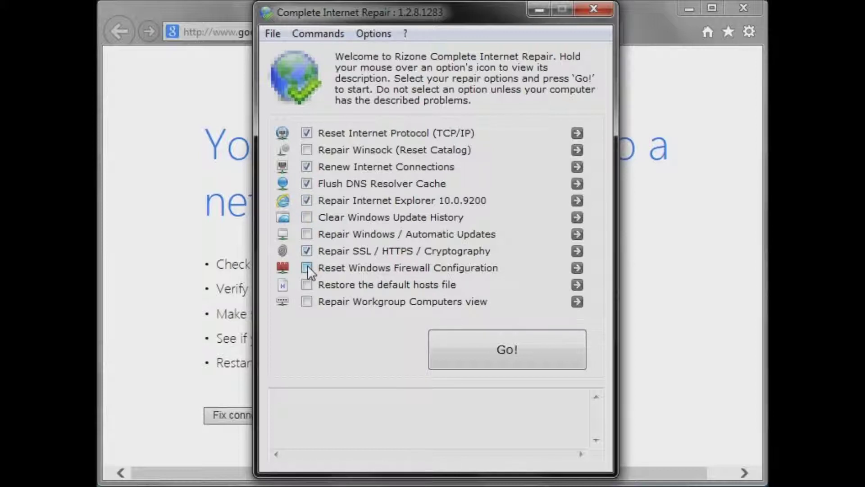
click(307, 267)
click(307, 284)
click(552, 344)
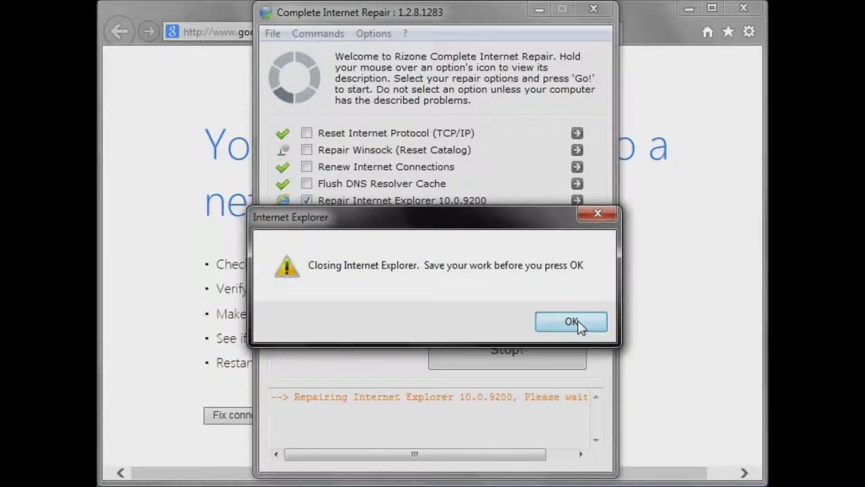
Accept the 'Closing Internet Explorer' warning so the repair tasks finish
click(574, 321)
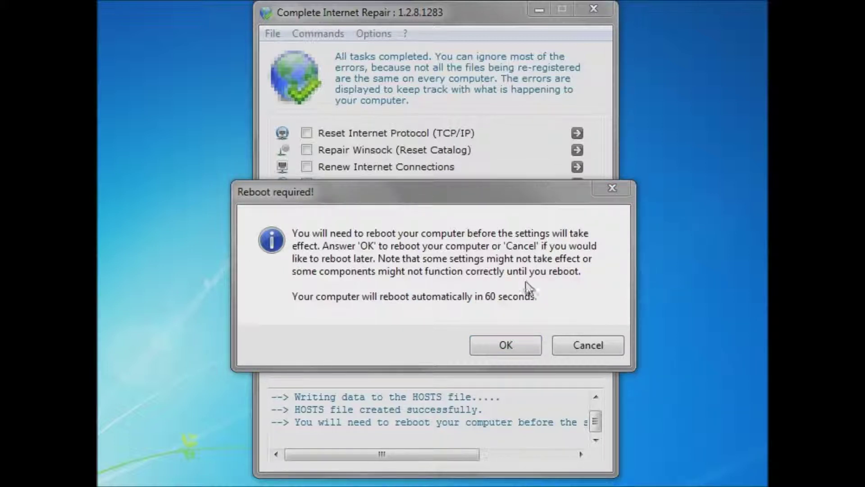
Move the 'Reboot required!' notice right to reveal the completed repair list
drag(467, 193, 603, 187)
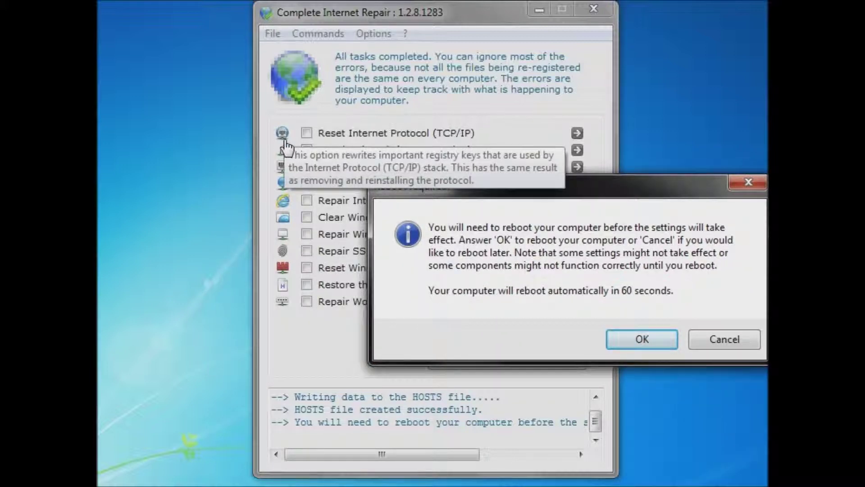
mouse_move(282, 302)
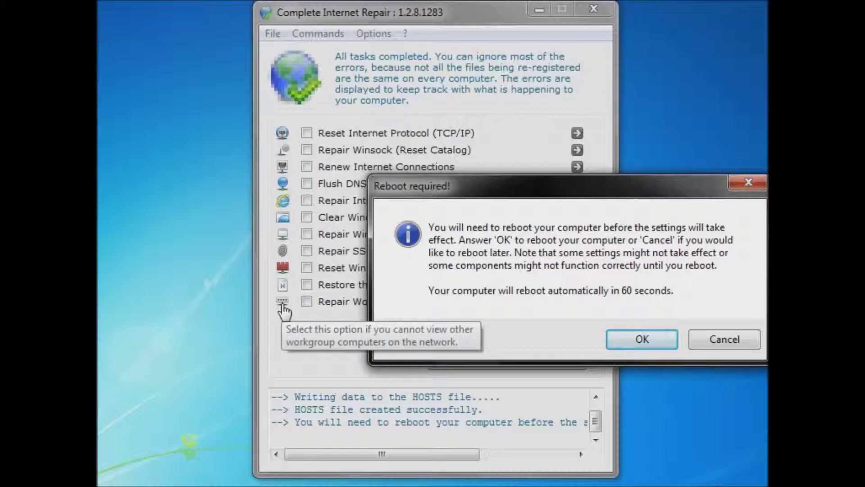
Confirm the reboot in the 'Reboot required!' dialog to restart Windows
click(624, 341)
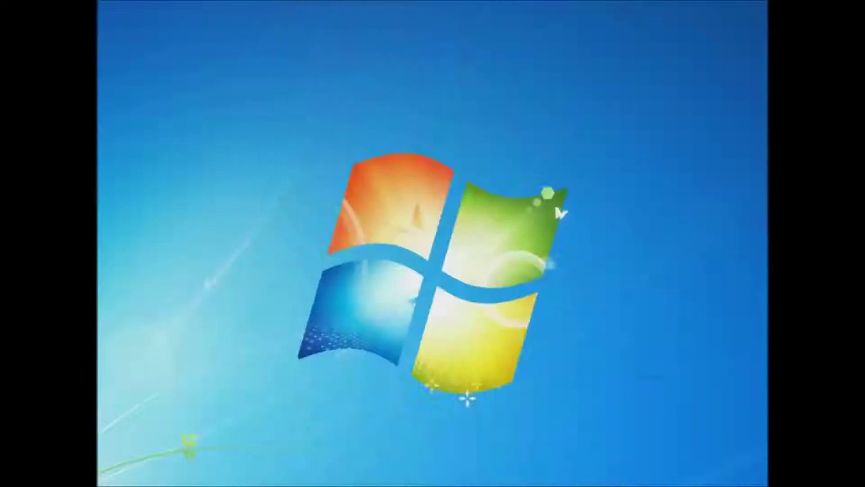